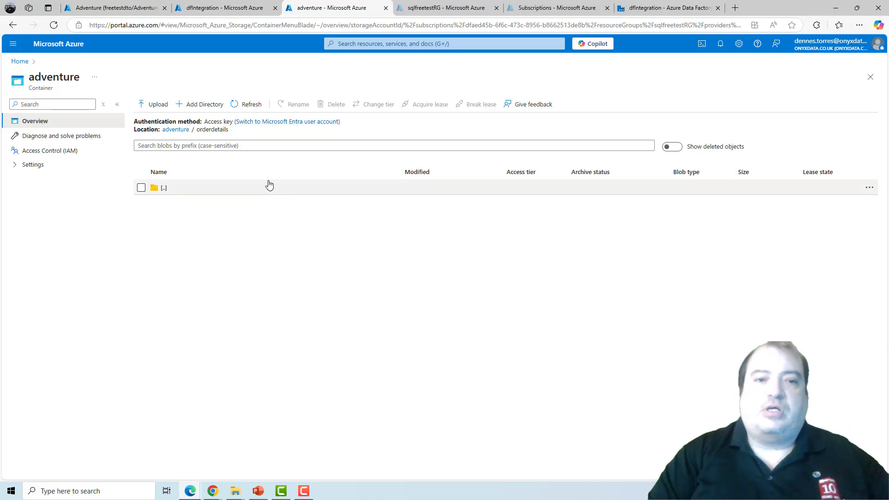
Step: Examine the orderdetails folder location inside the adventure container
drag(198, 131, 246, 139)
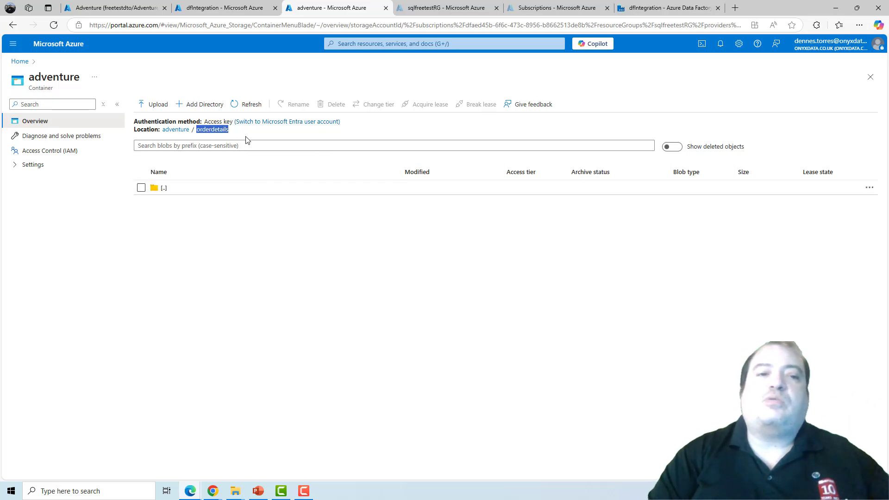
click(270, 274)
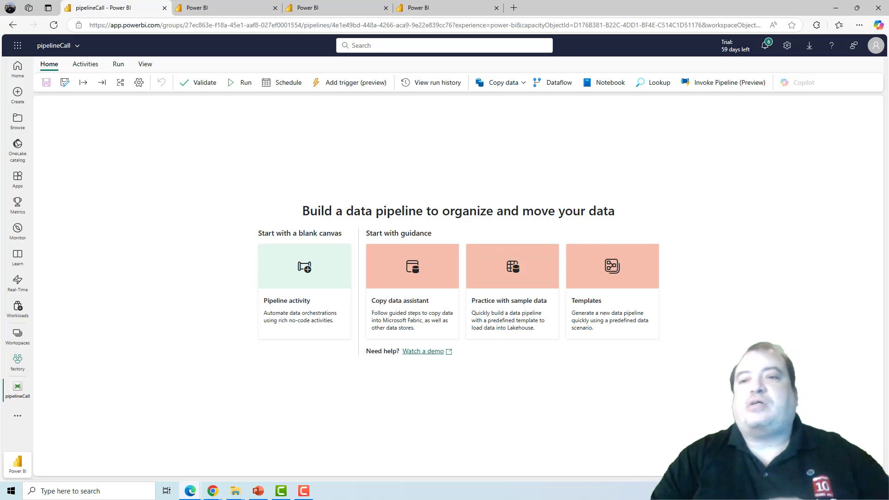
Step: Add an Invoke Pipeline (Preview) activity to the pipelineCall canvas and move it up and to the right
click(724, 86)
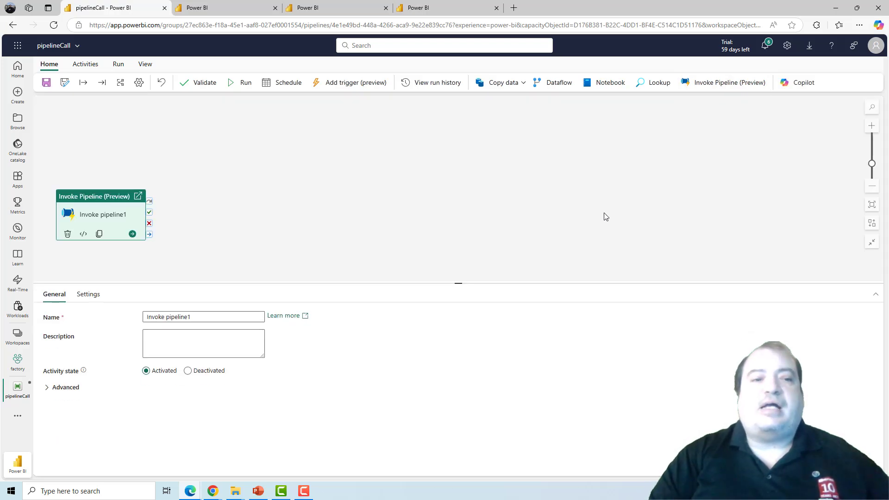
click(100, 194)
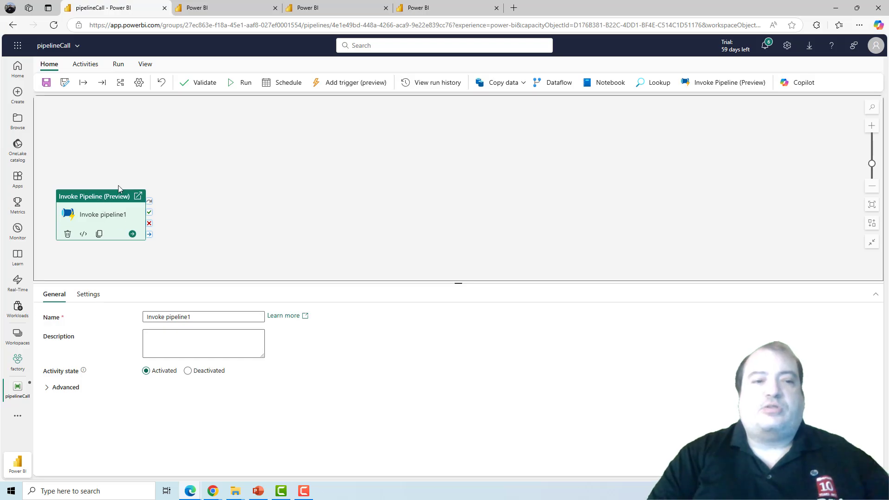
drag(118, 192, 190, 153)
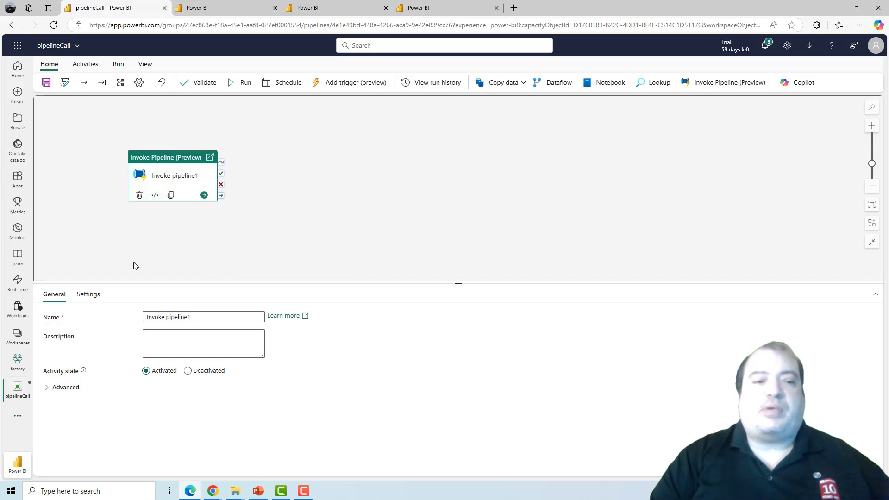
Step: Set the activity's type to Azure Data Factory and start a new connection using the Azure Data Factory source
click(88, 294)
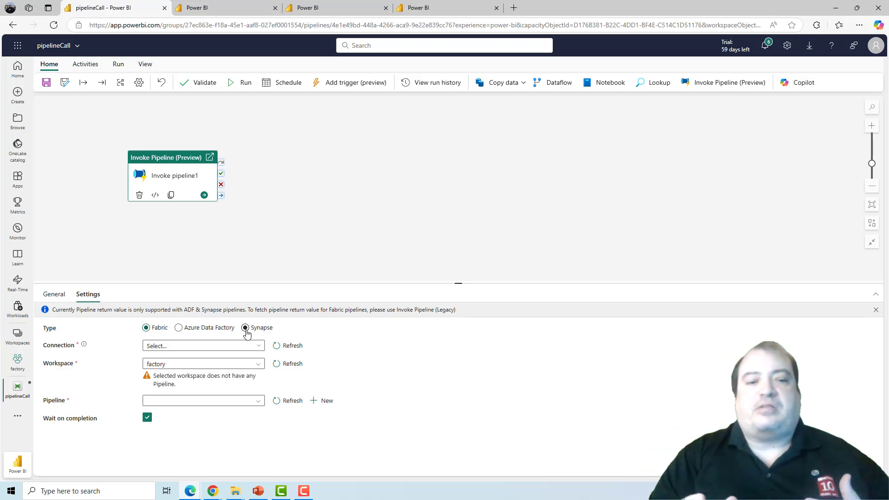
click(203, 333)
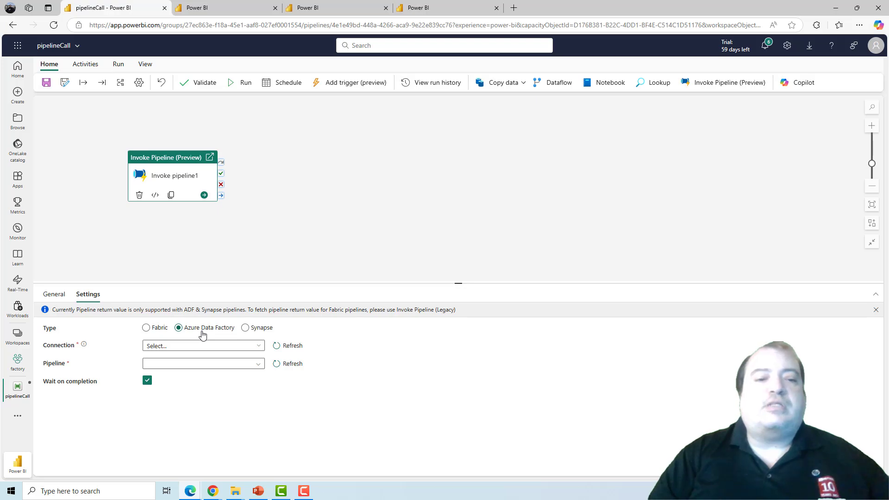
click(244, 347)
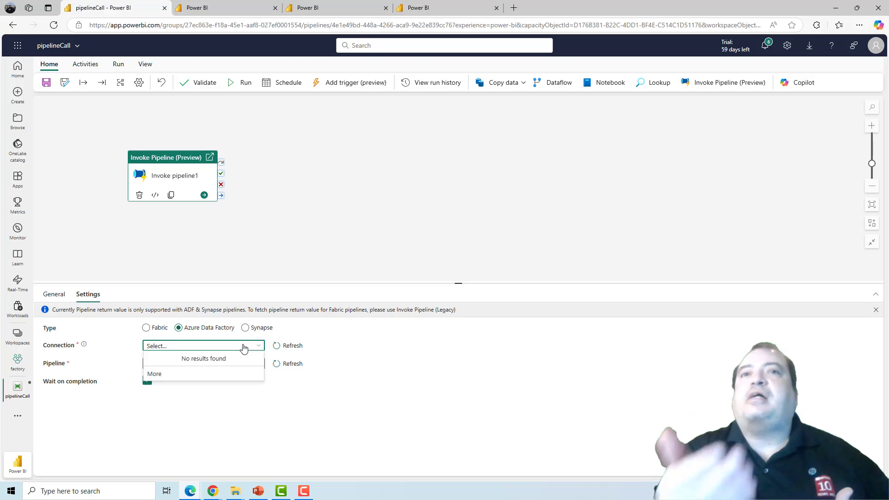
click(206, 375)
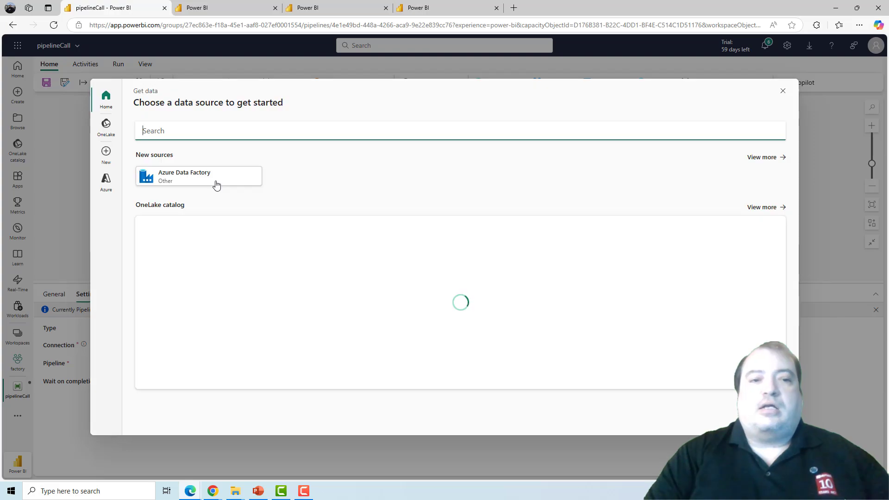
click(215, 183)
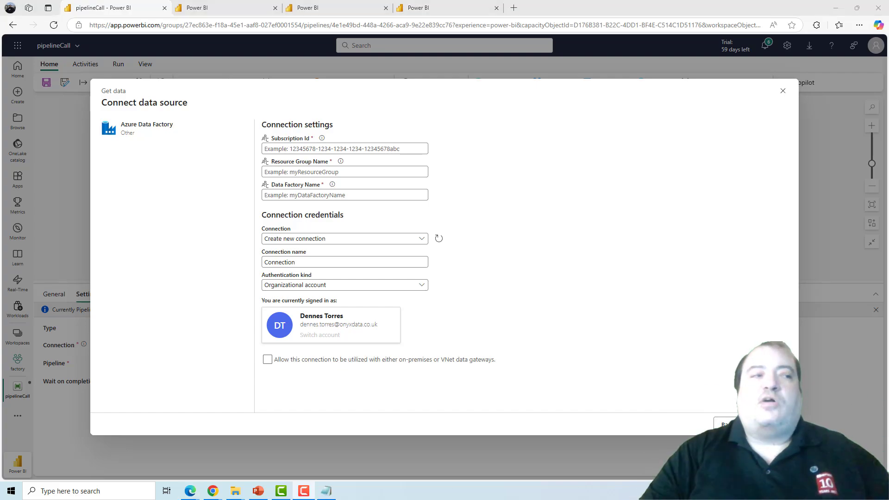
Step: Fill in the connection settings with the subscription ID, resource group sqlfreetestRG and data factory dfIntegration
click(270, 149)
text(dfaed45b-6f6c-473c-8956-b8662513de8b)
click(267, 172)
text(sqlfreetestRG)
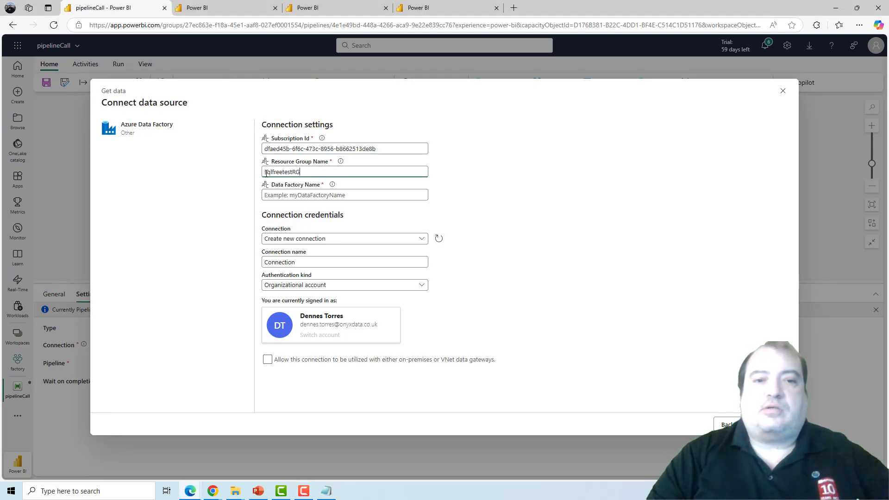
click(325, 192)
text(dfIntegration)
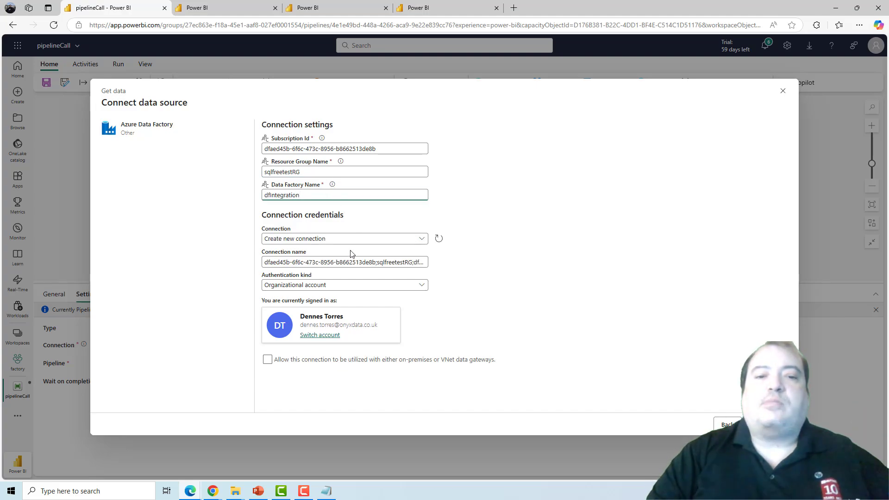
Step: Name the connection dfIntegrationConnection and create it
click(347, 263)
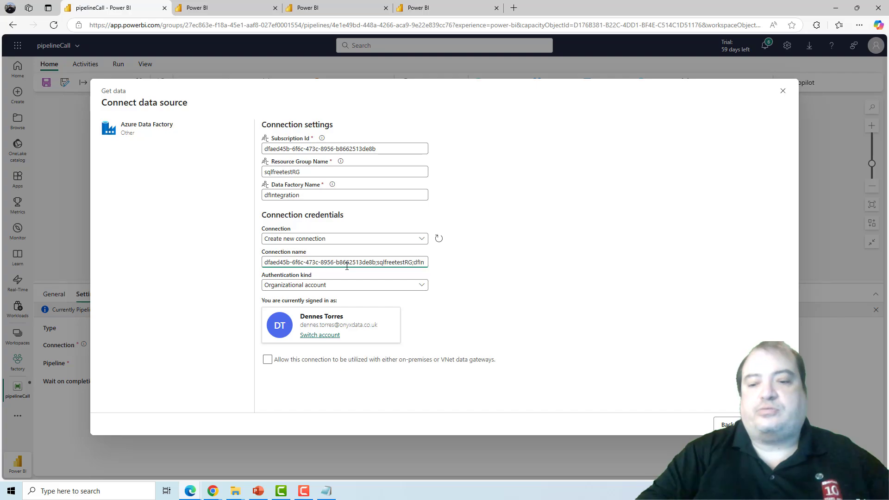
key(Home)
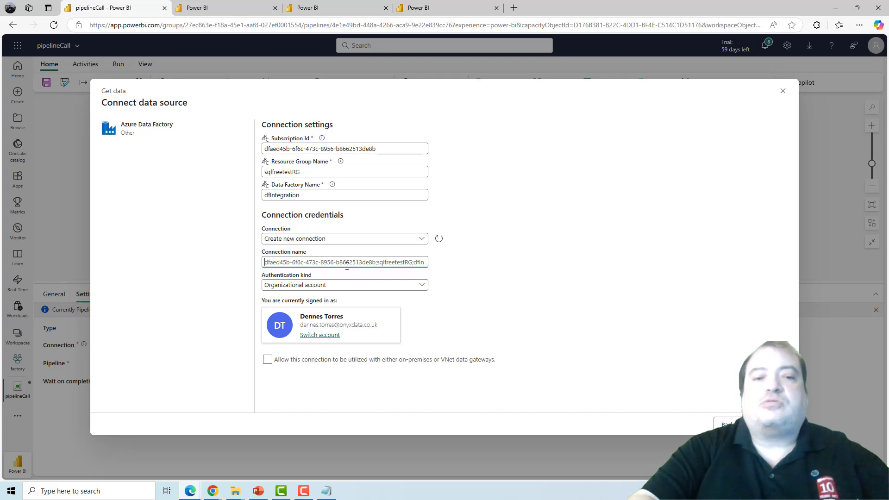
key(ctrl+a)
key(BackSpace)
text(df)
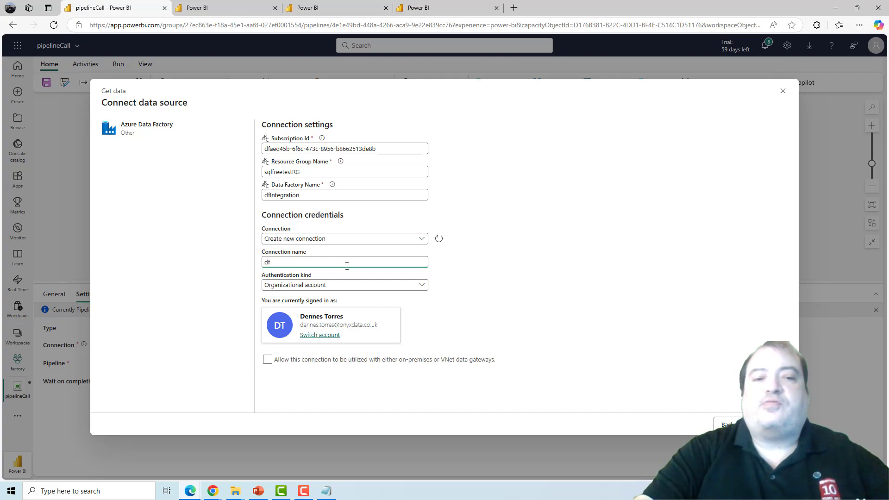
text(Integrat)
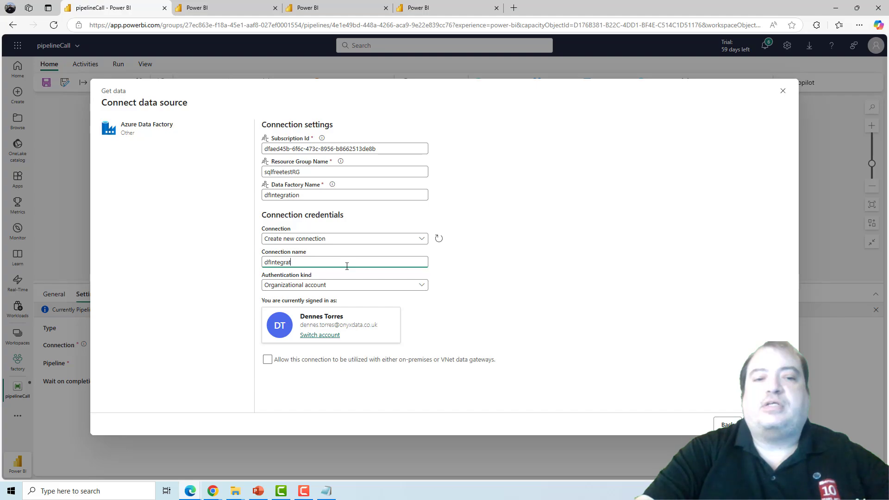
text(ionConnection)
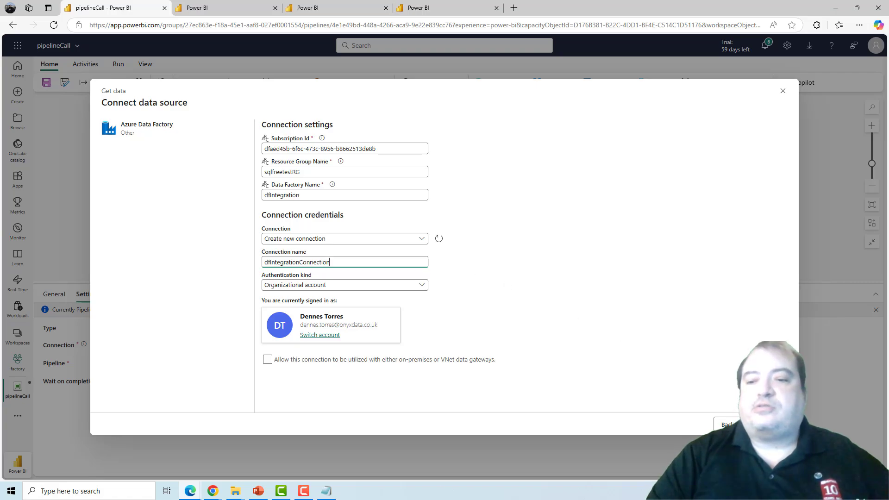
click(768, 425)
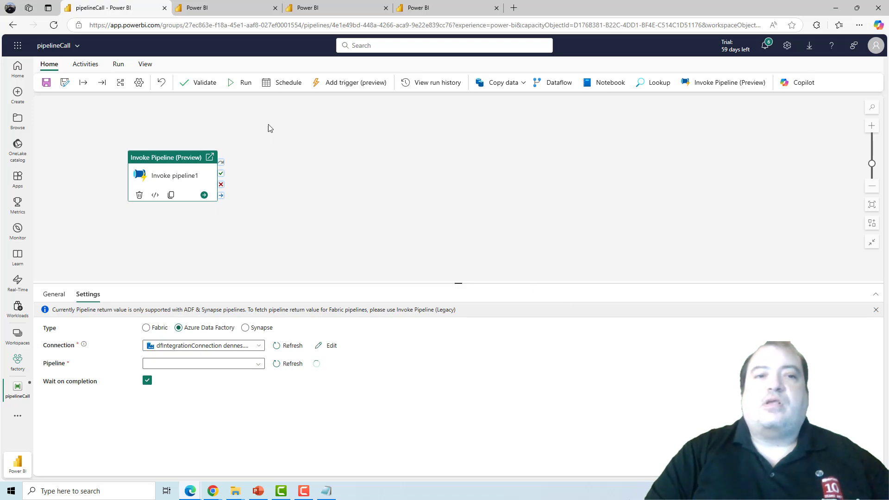
Step: Refresh the list of connections and gateways and look for the dfIntegrationConnection entry
click(228, 5)
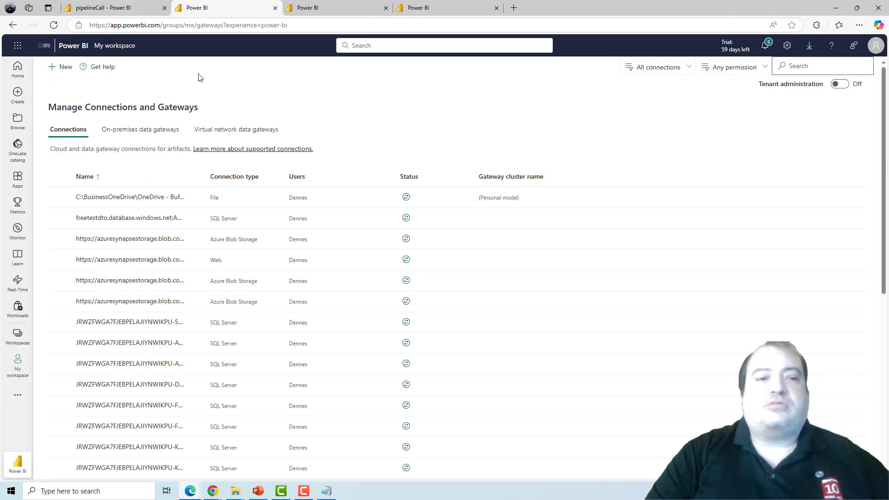
click(54, 28)
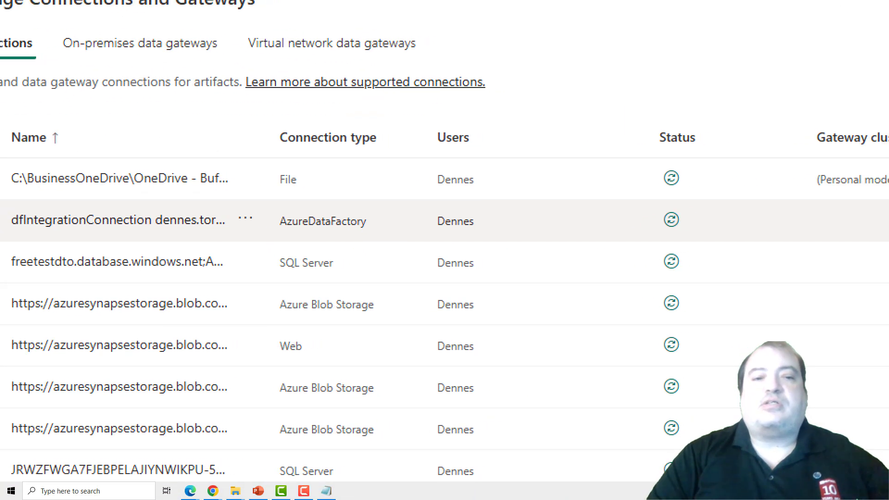
click(247, 217)
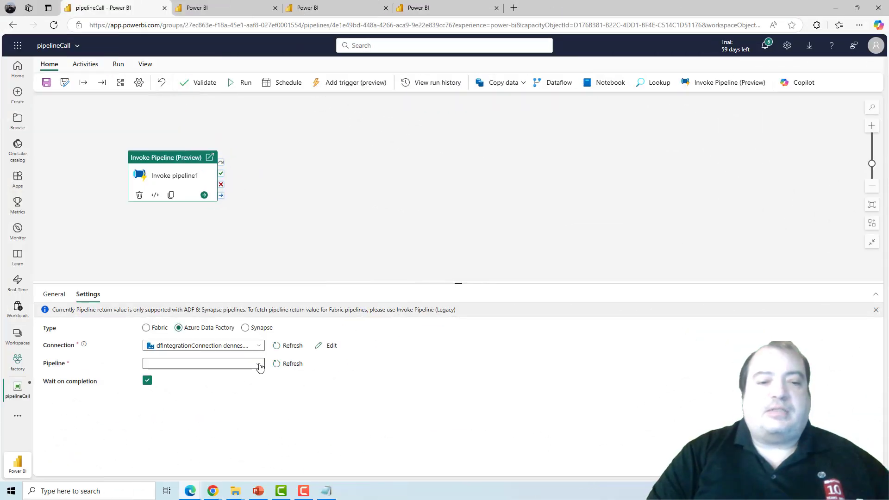
Step: Choose TransferOrders as the pipeline for the Invoke Pipeline activity to call
click(259, 365)
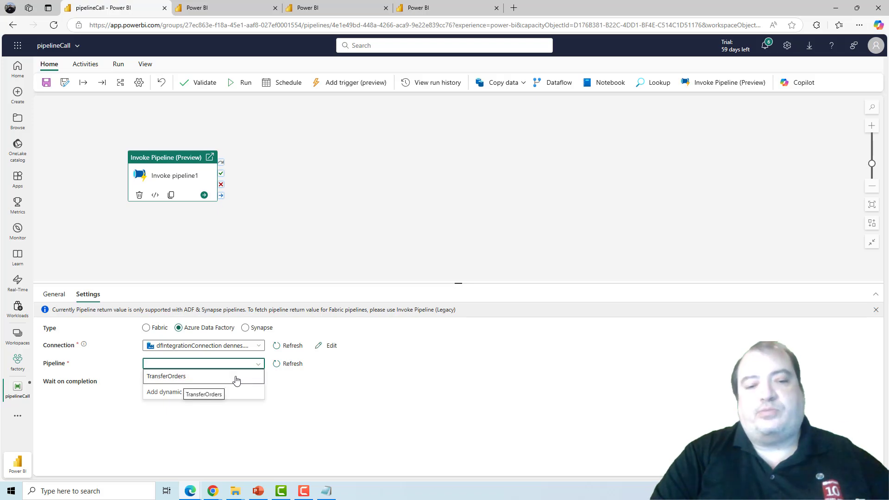
click(236, 378)
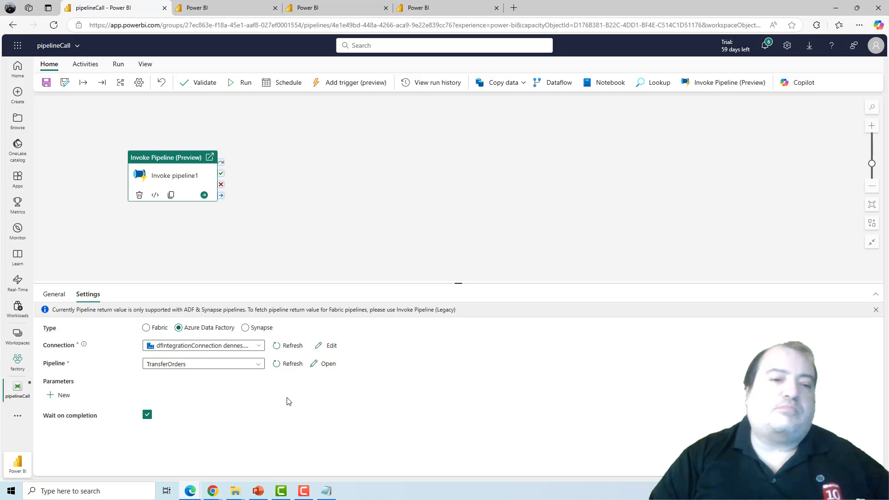
click(278, 267)
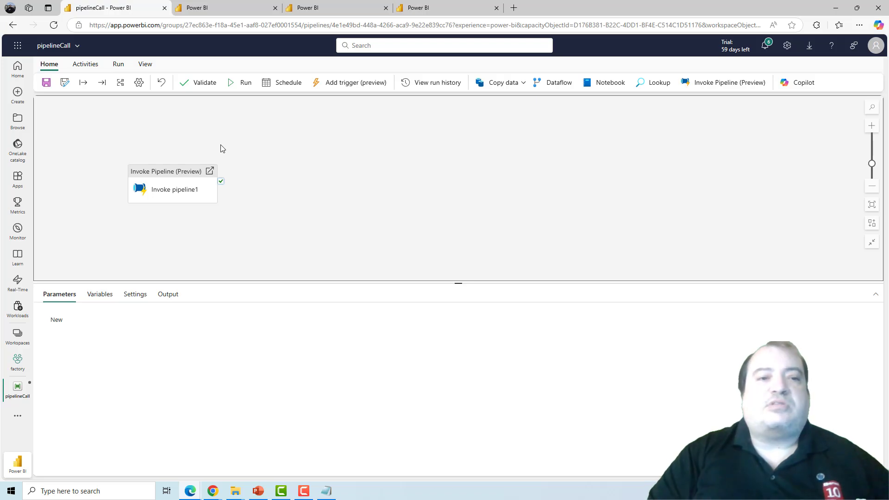
Step: Save the pipelineCall pipeline and run it
click(46, 83)
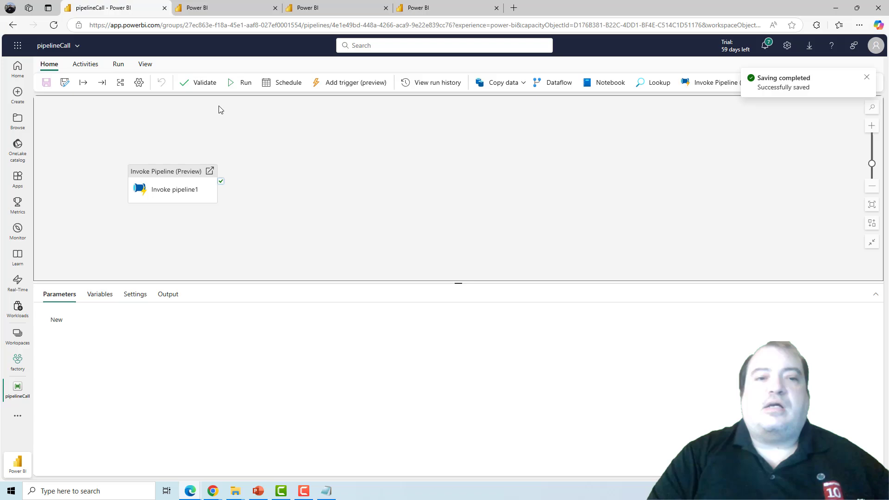
click(231, 84)
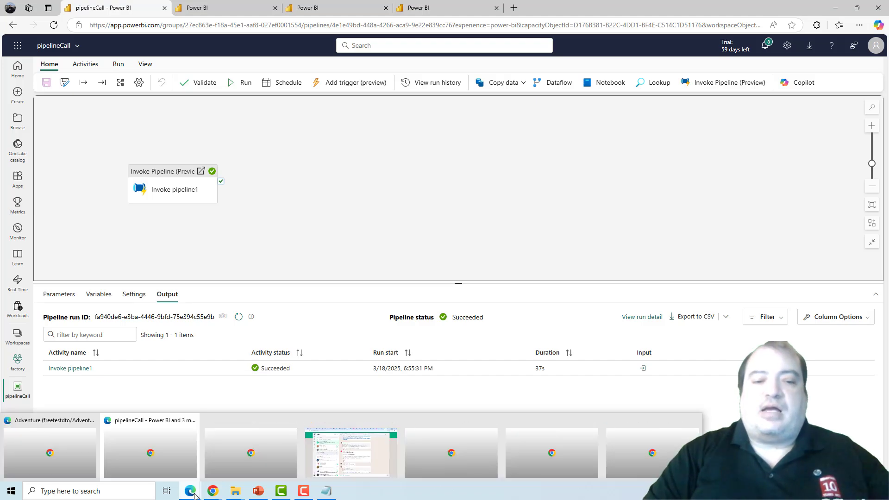
Step: Switch to the Azure portal and refresh the adventure container to check for the transferred files
mouse_move(190, 482)
click(174, 461)
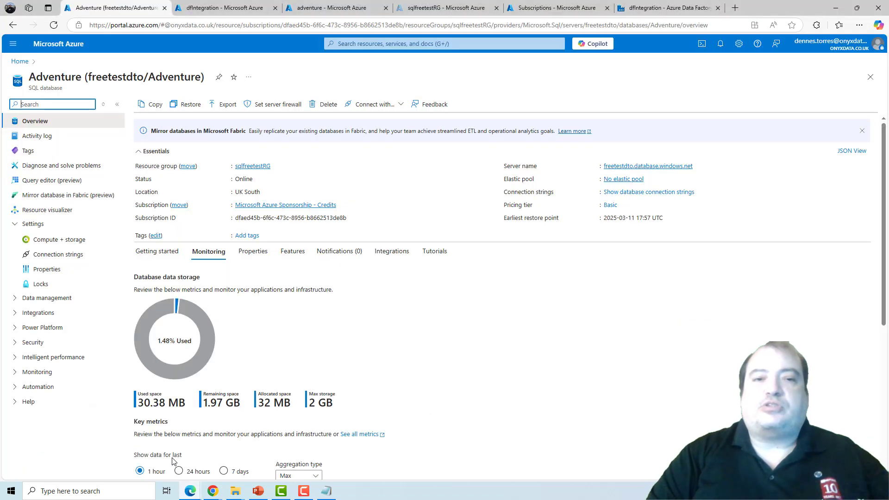
click(324, 8)
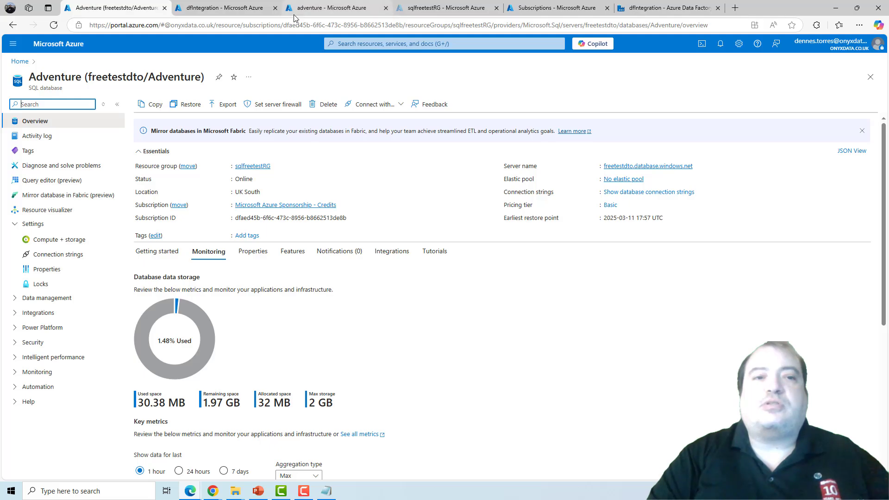
click(251, 106)
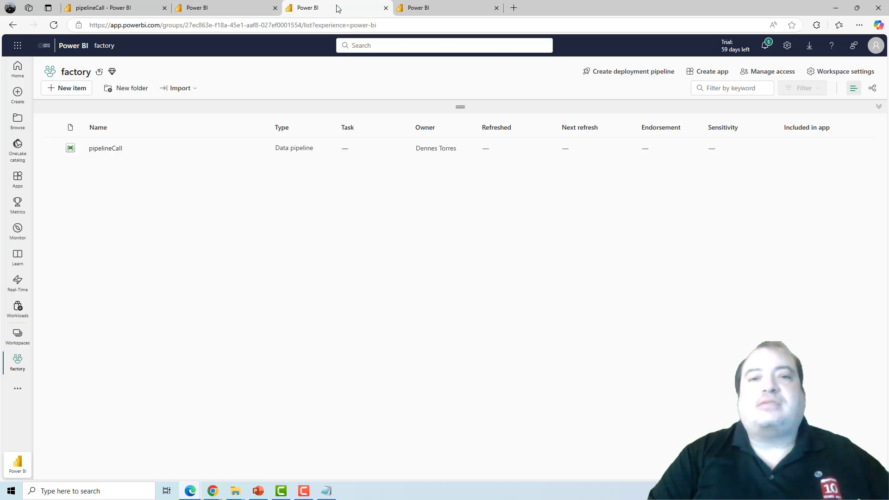
Step: Open the Fabric admin portal's tenant settings and examine "Users can create and use ADF Mount items (preview)"
click(442, 5)
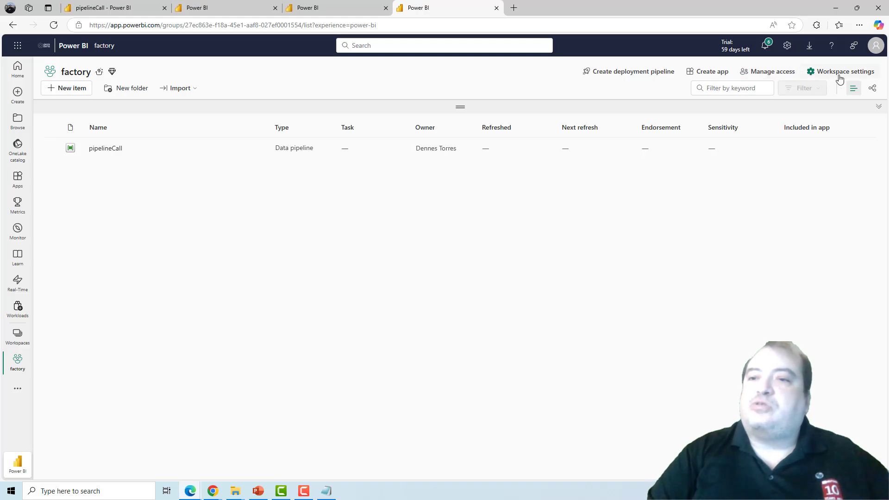
click(782, 51)
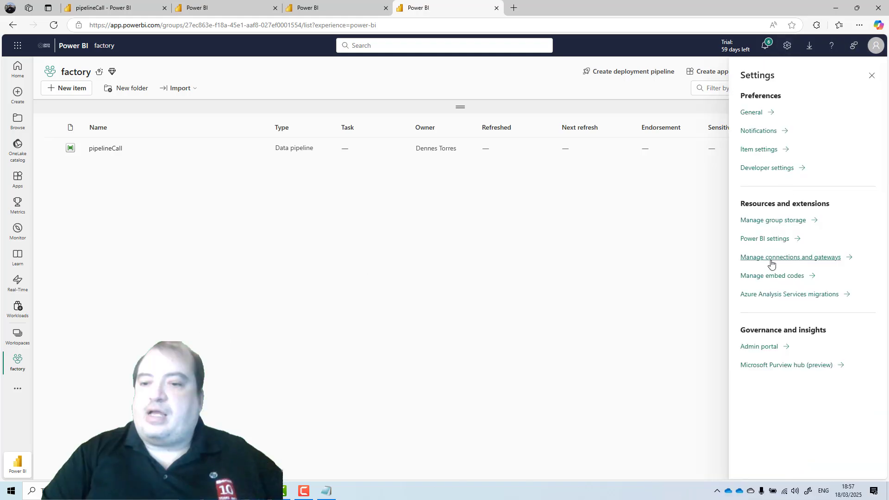
click(760, 347)
click(185, 187)
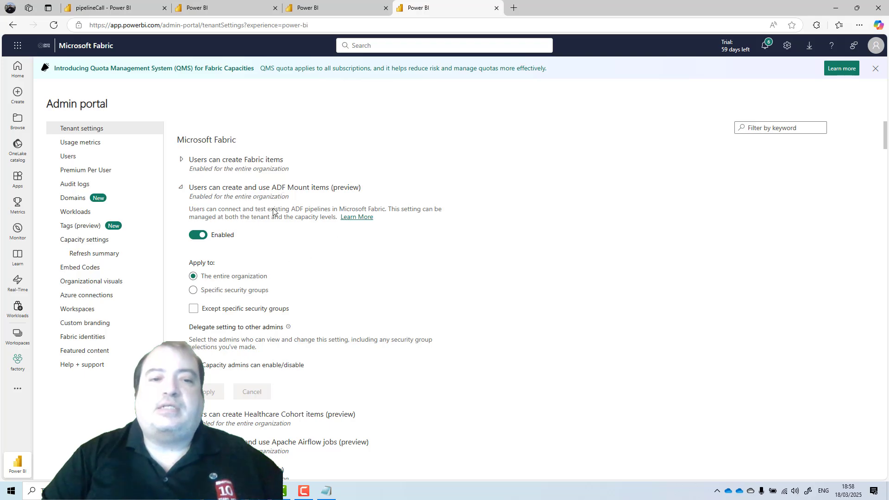
Step: In the factory workspace, filter the new item types by "data fa" and start creating an Azure Data Factory (preview) item
click(315, 4)
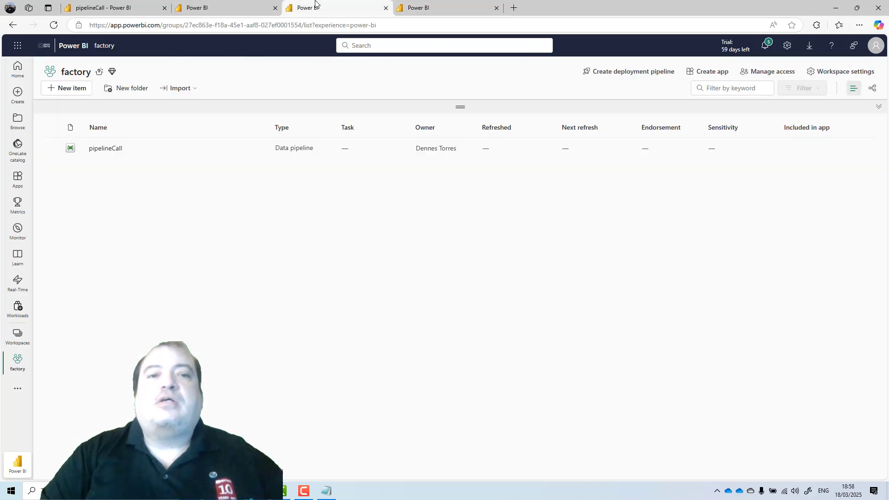
click(78, 91)
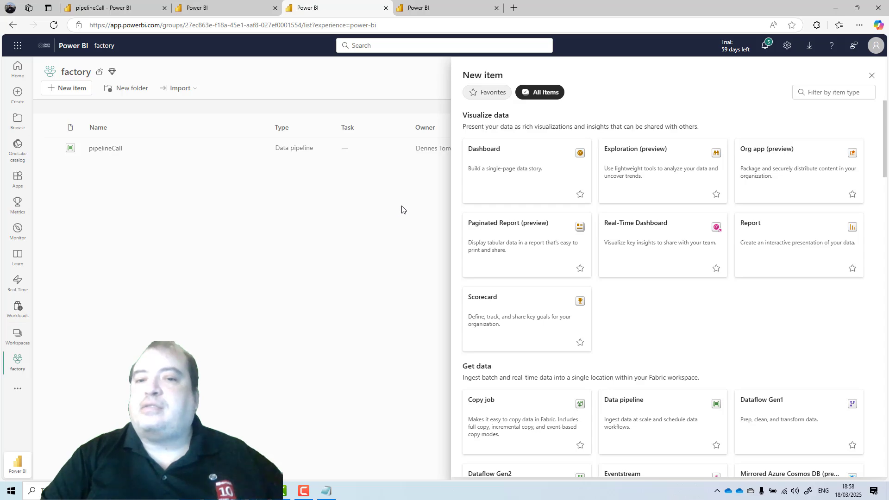
click(822, 92)
text(d)
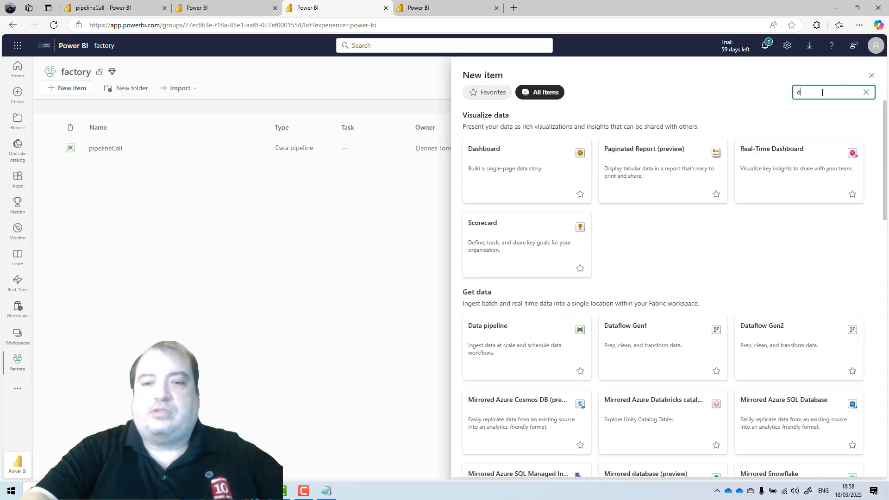
text(ata fa)
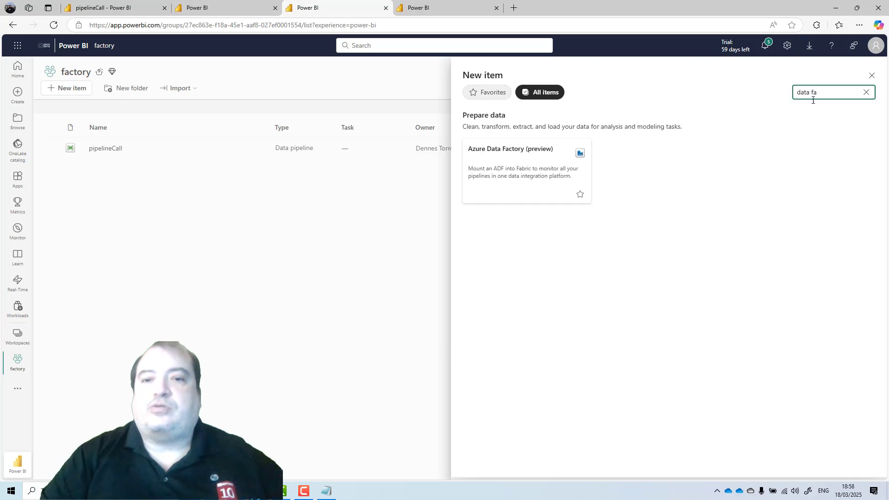
click(517, 169)
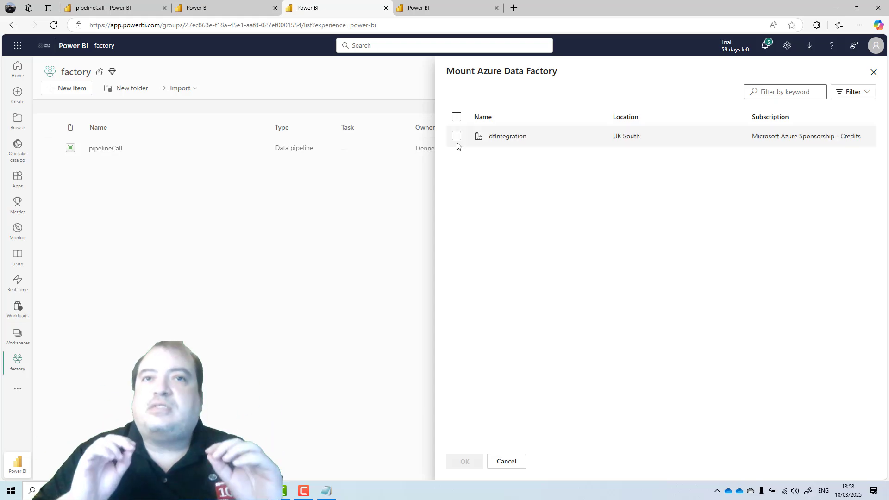
Step: Mount the dfIntegration data factory in the factory workspace
click(457, 136)
click(465, 462)
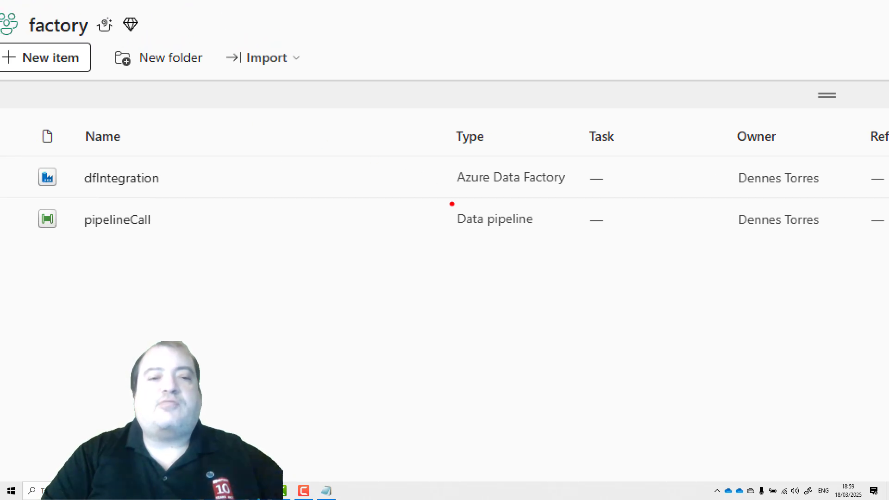
mouse_move(447, 202)
mouse_down()
mouse_move(553, 199)
mouse_move(577, 122)
mouse_move(407, 165)
mouse_move(551, 189)
mouse_up()
key(Escape)
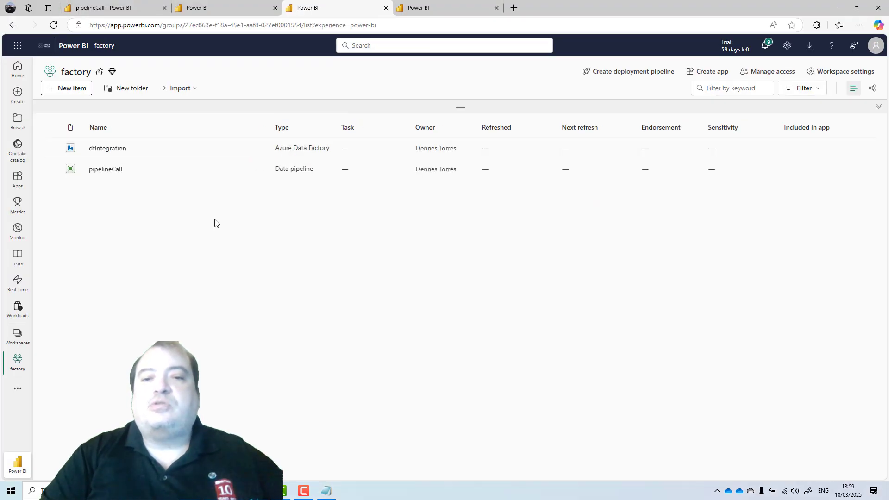
Step: Open the mounted dfIntegration item, expand its pipelines and datasets, and examine the TransferOrders pipeline's canvas
click(105, 149)
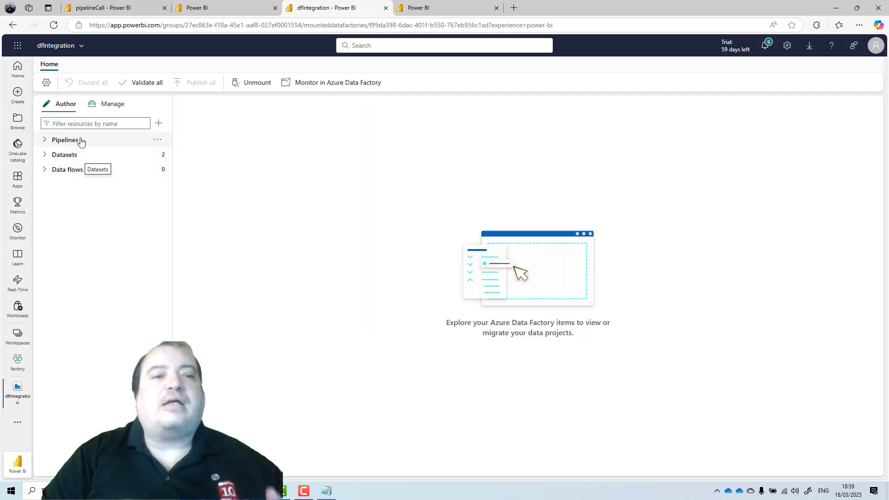
click(44, 140)
click(45, 170)
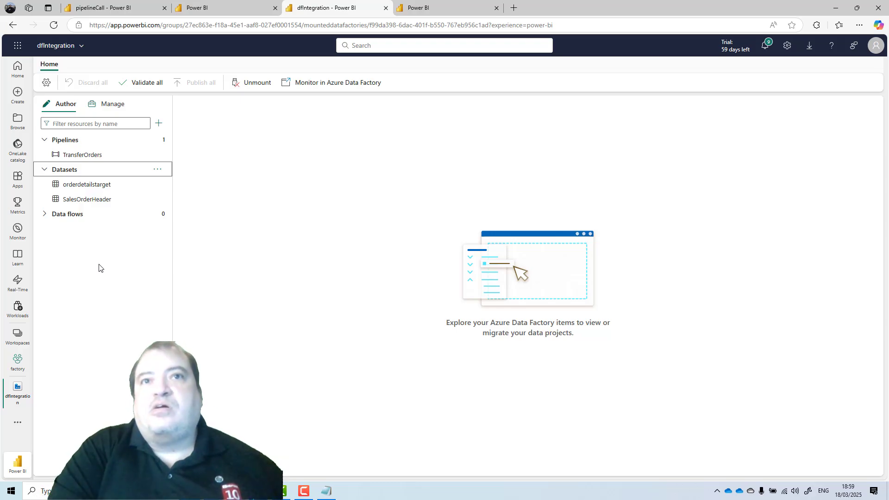
click(78, 155)
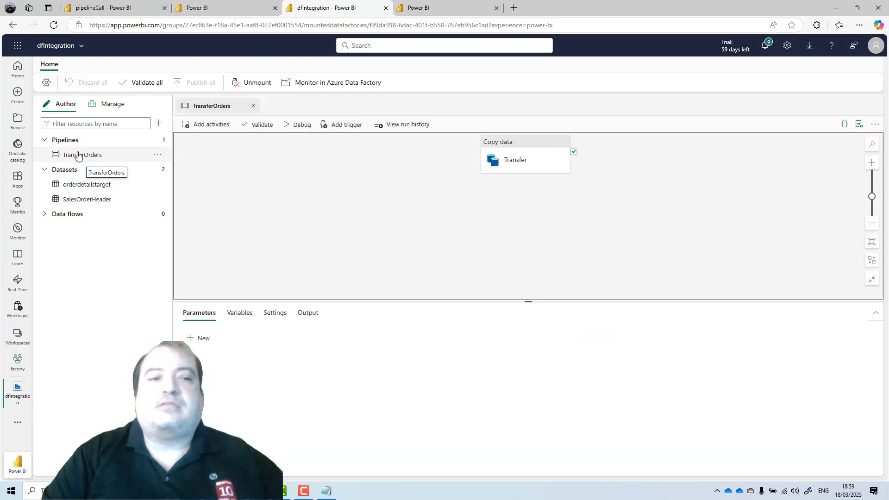
drag(254, 143, 448, 146)
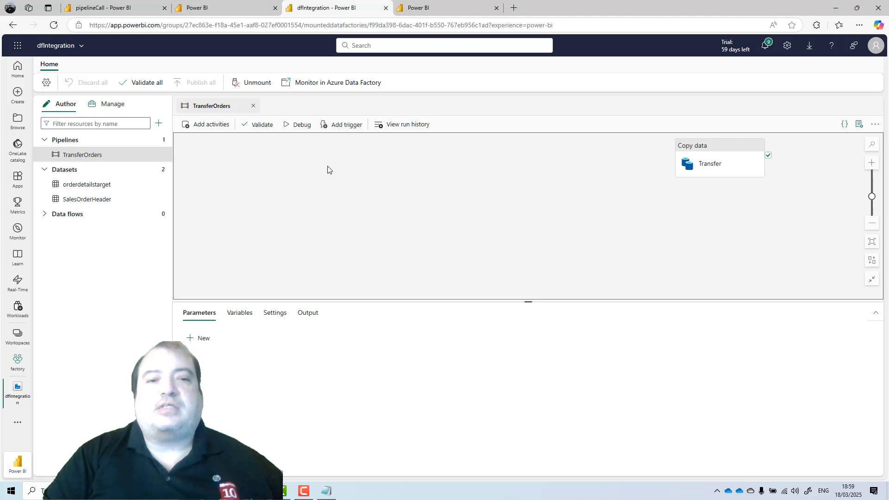
drag(714, 145, 453, 171)
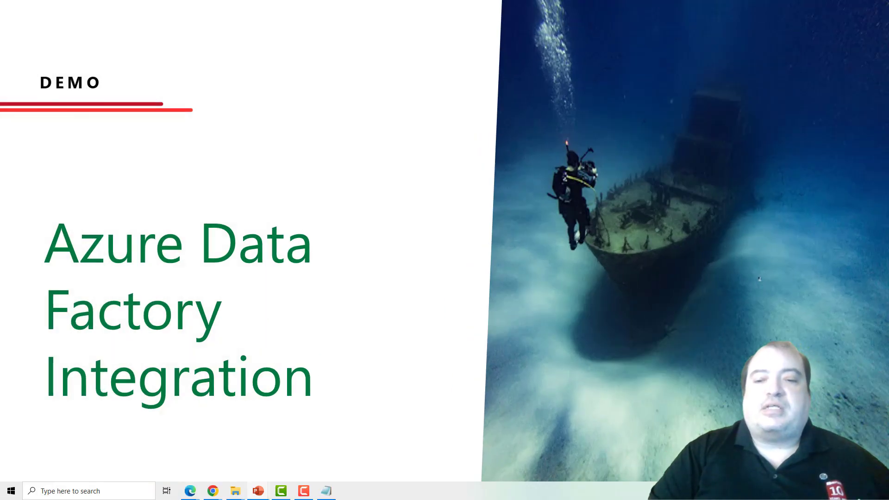
key(Right)
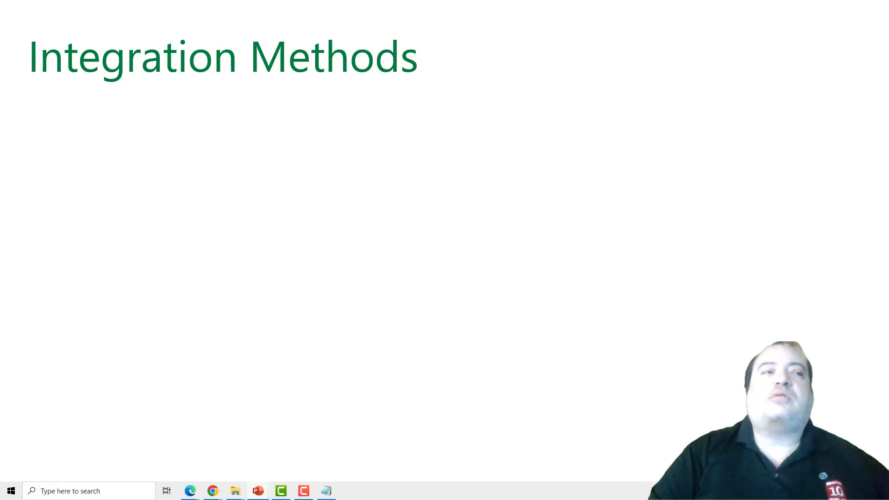
key(Right)
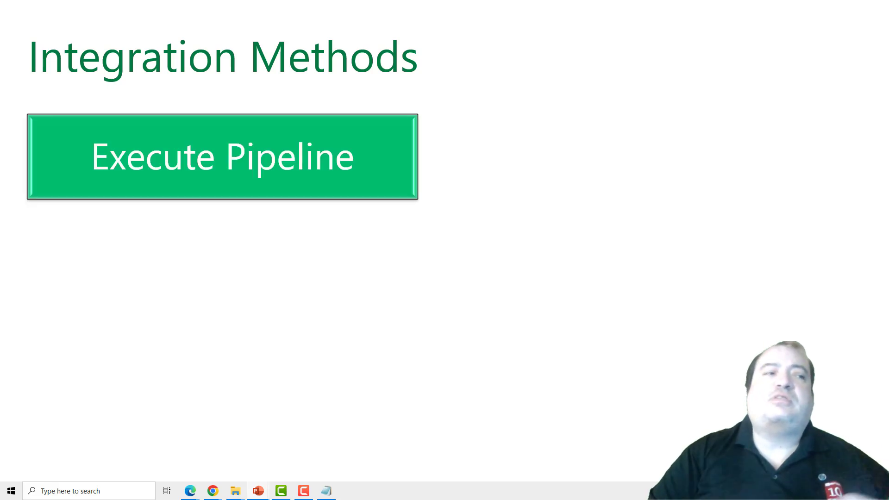
right_click(723, 207)
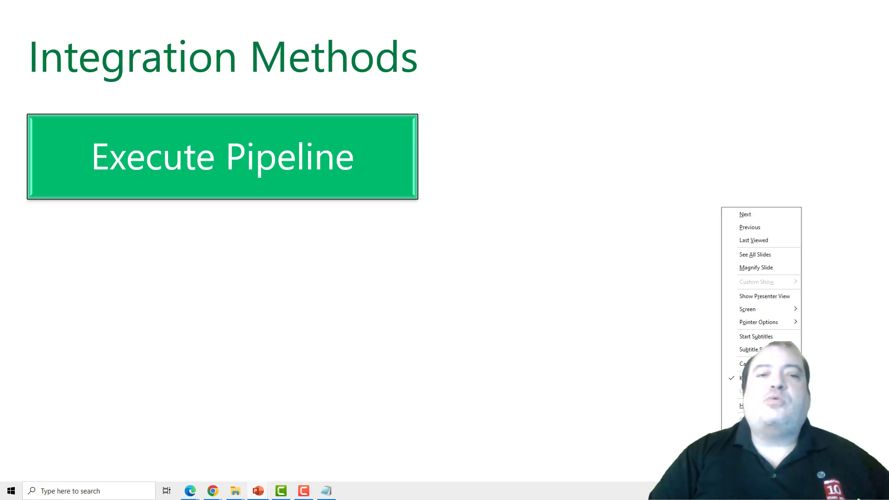
key(Escape)
key(Right)
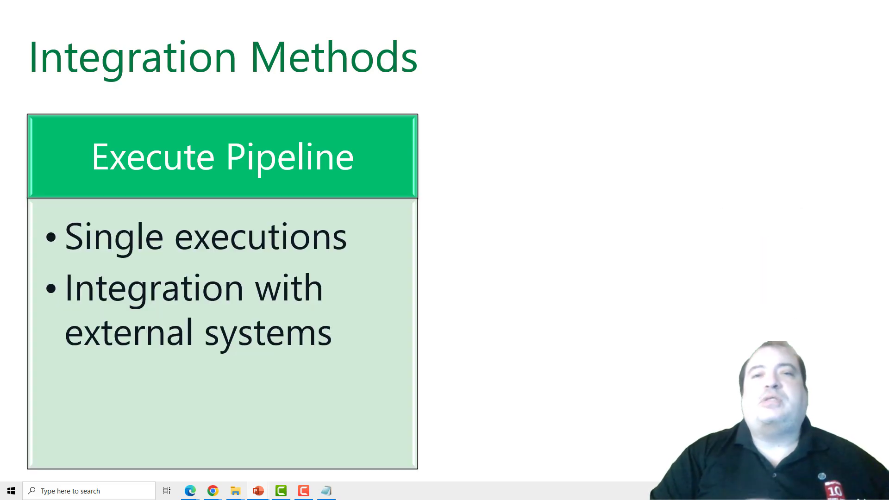